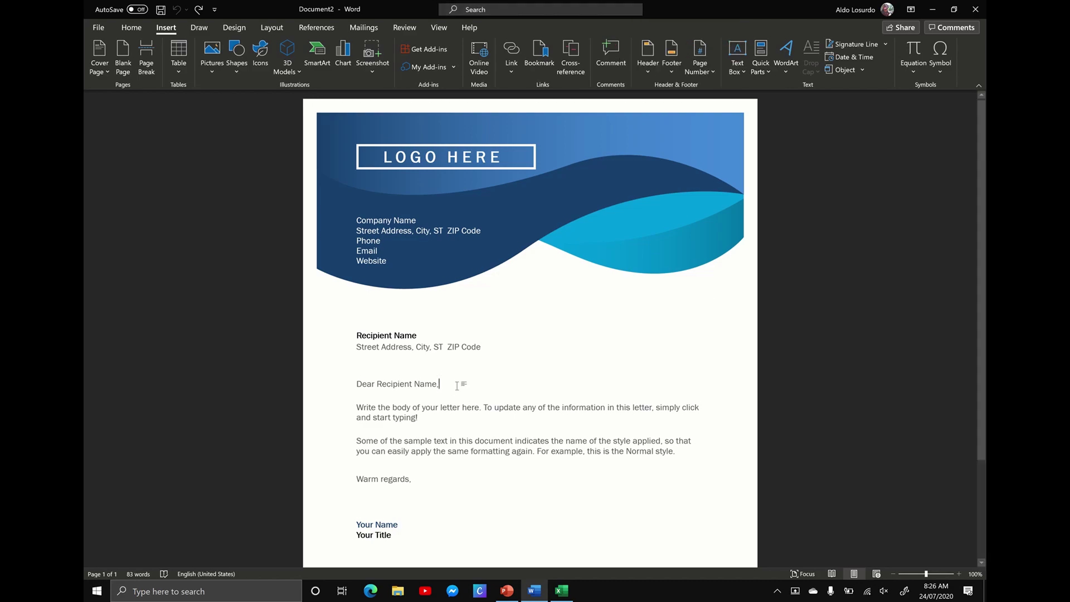
Make the greeting 'Dear Recipient Name,' bold using the Bold command found through Search.
left_click_drag(461, 384, 357, 385)
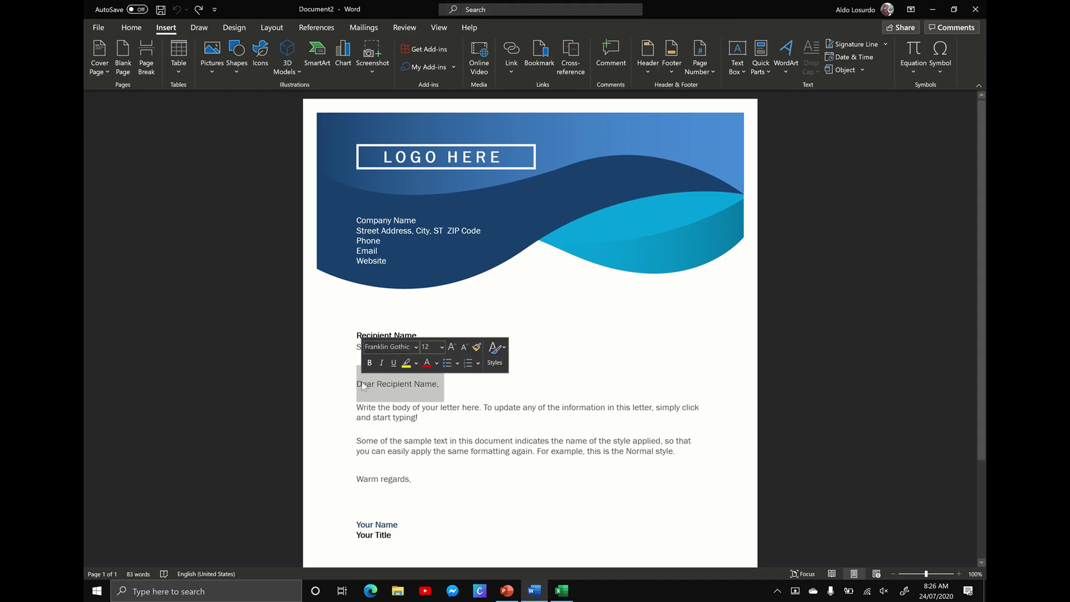
left_click(558, 12)
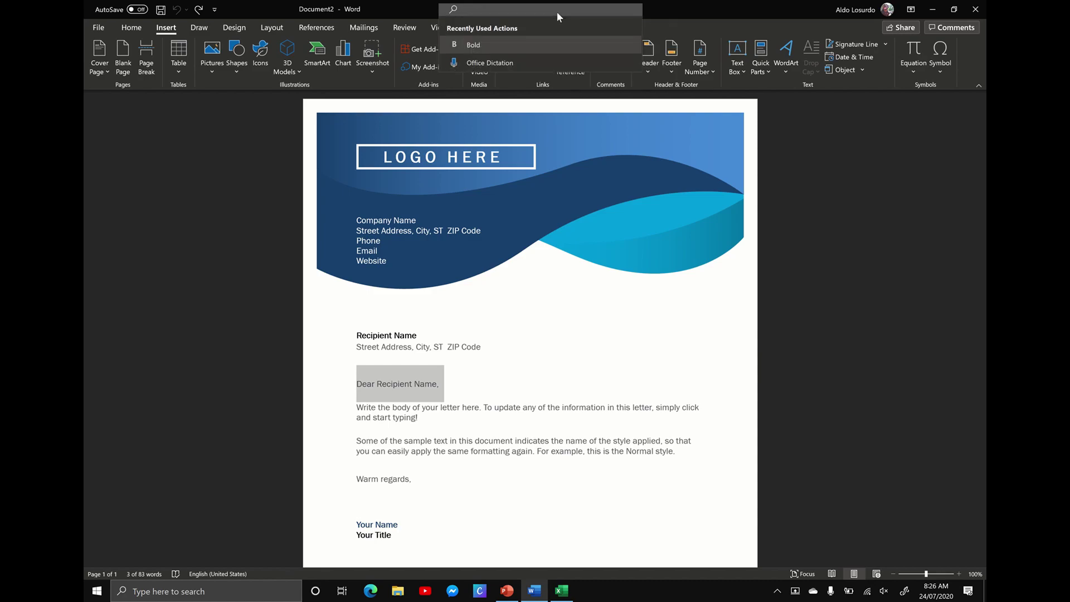
type("b")
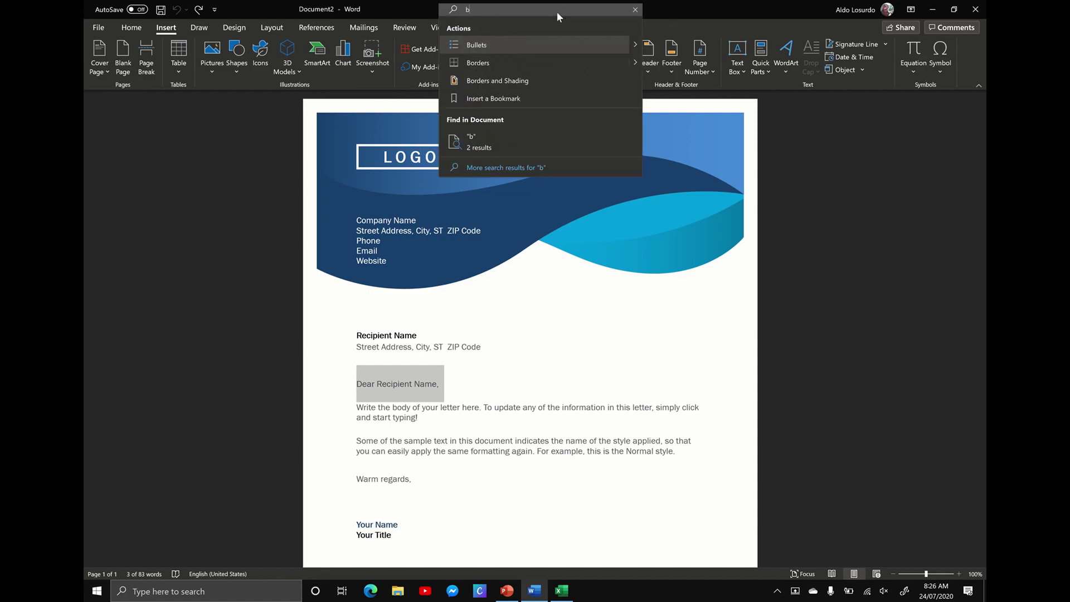
type("o")
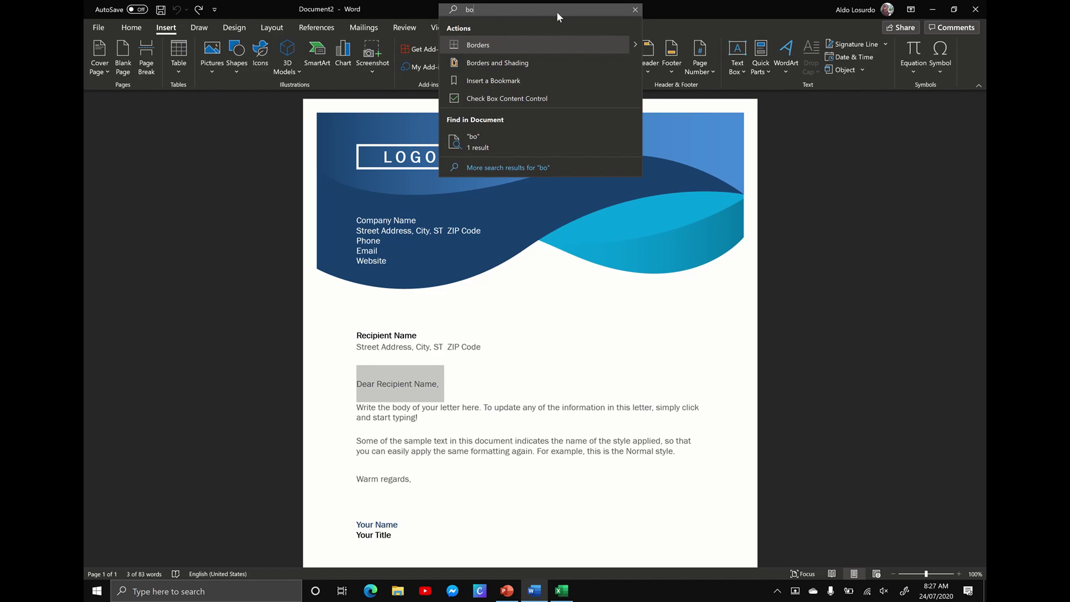
key("BackSpace")
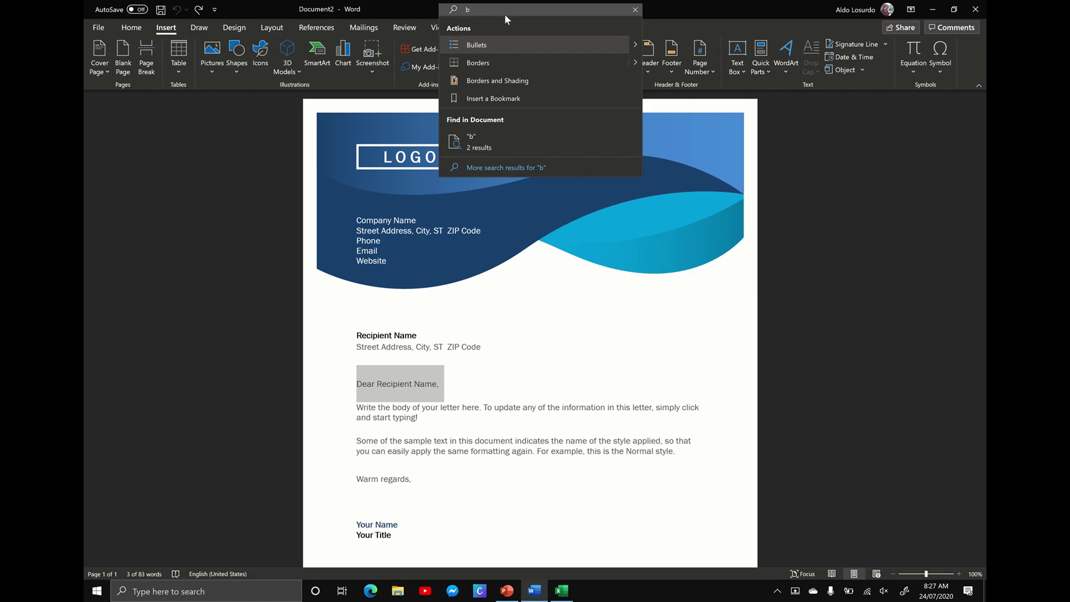
type("ol")
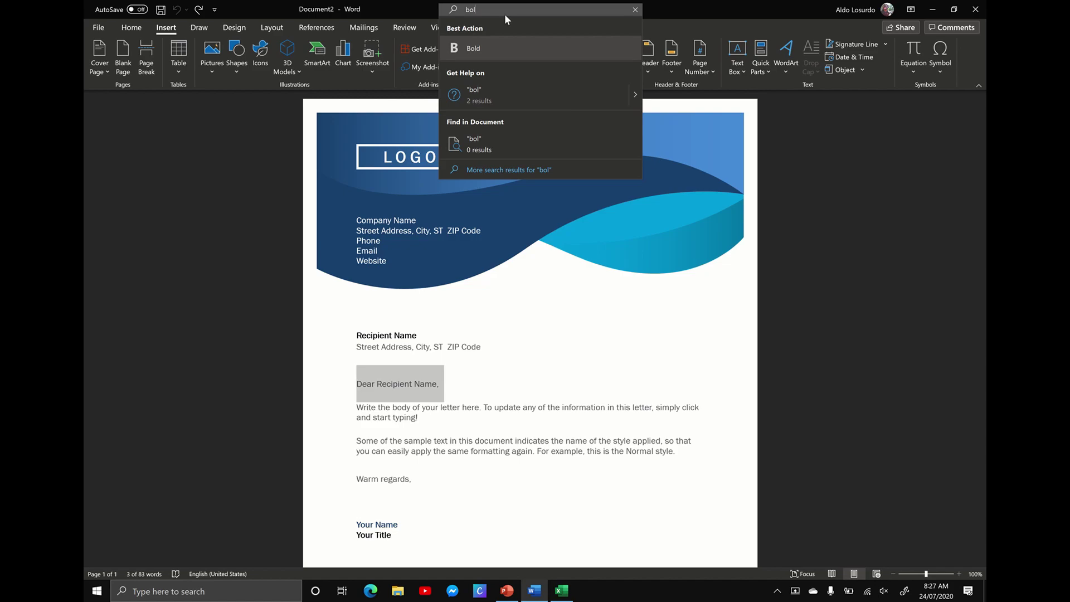
left_click(479, 47)
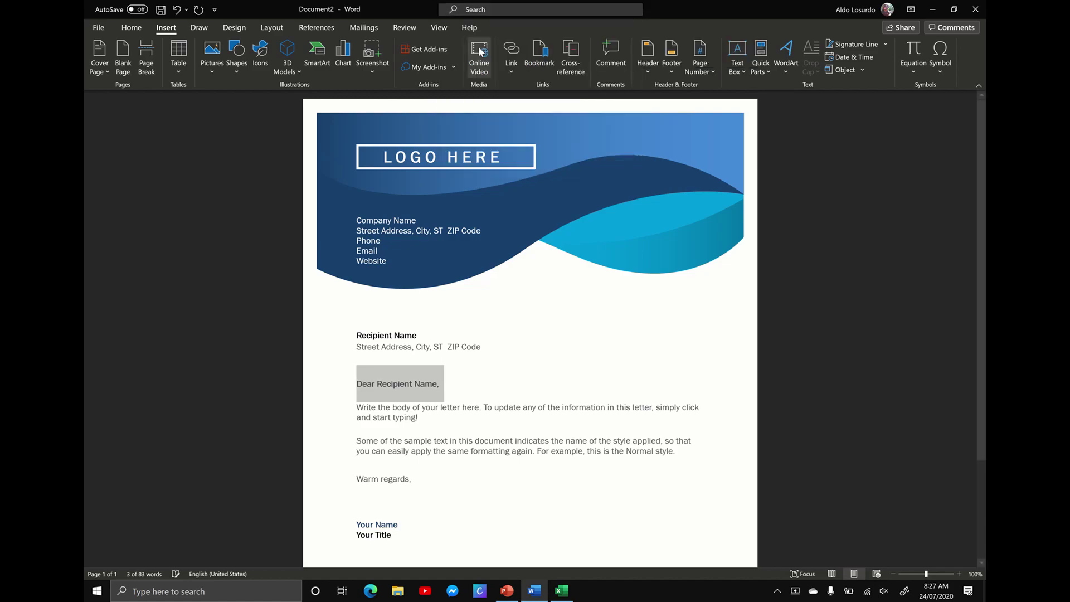
left_click(445, 386)
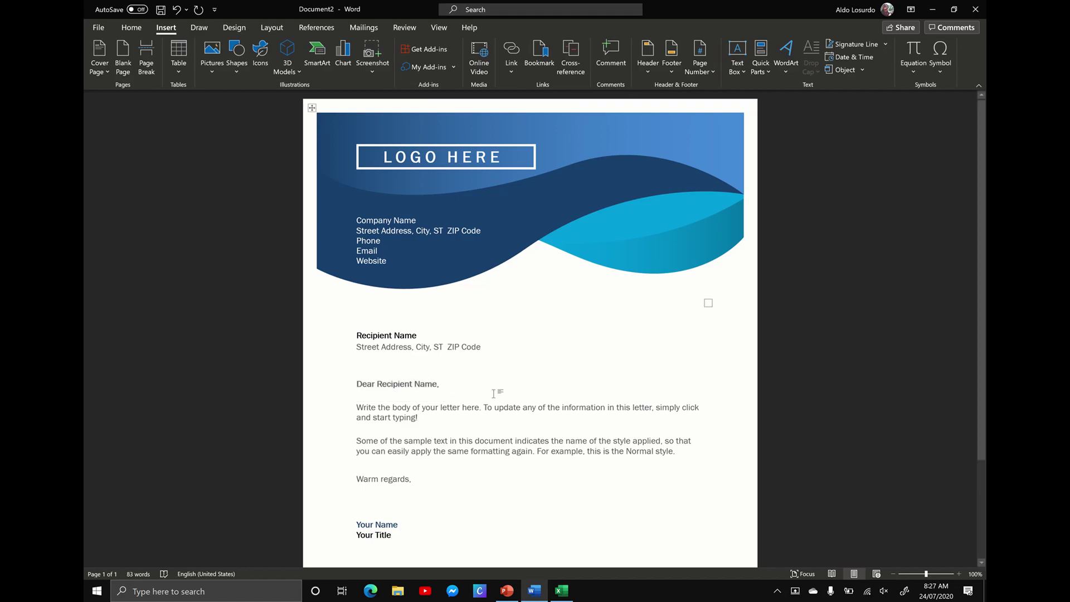
At the letter's end, open Insert Picture via search, cancel it, then switch to Excel.
key("ctrl+End")
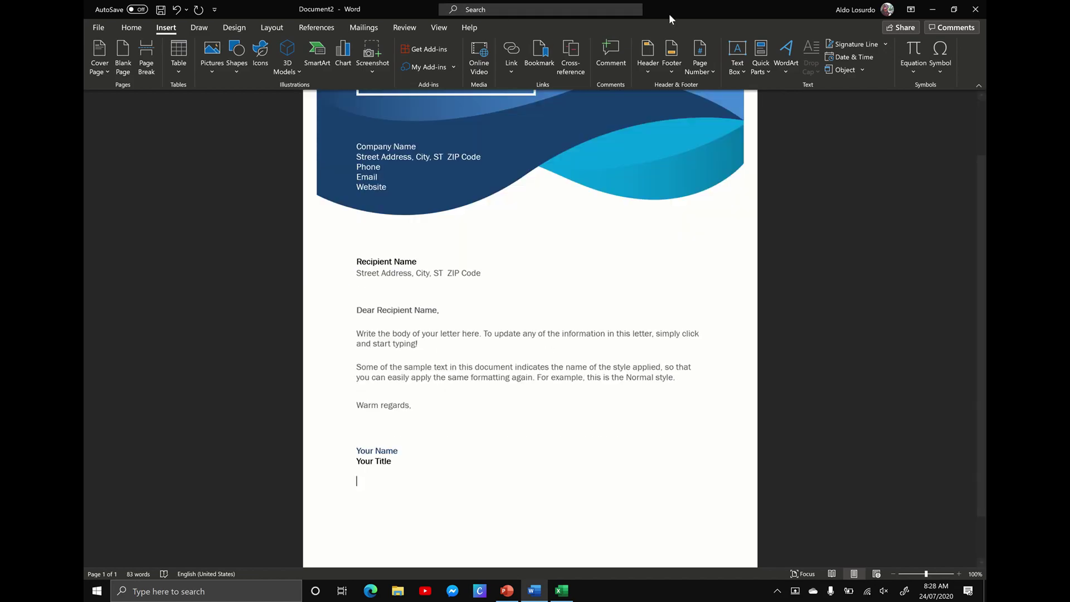
left_click(594, 8)
type("in")
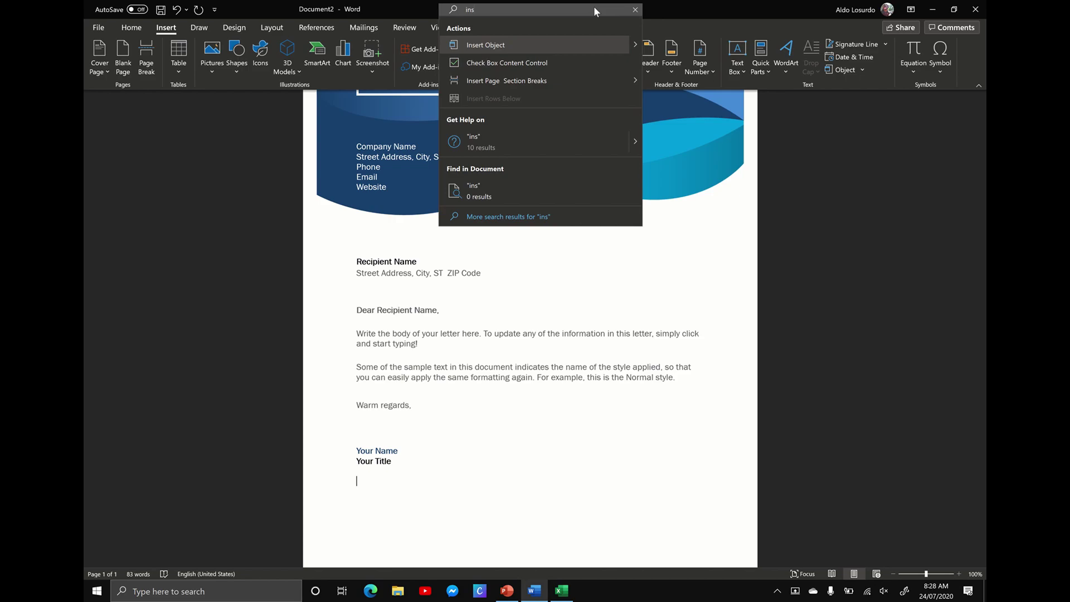
type("ser")
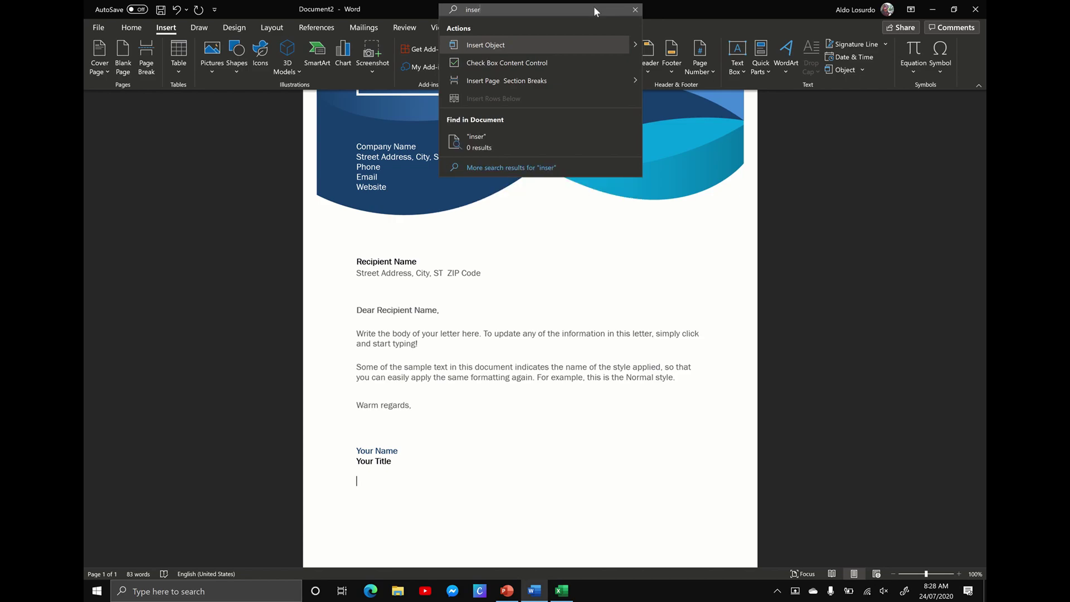
type("t")
key("ctrl+a")
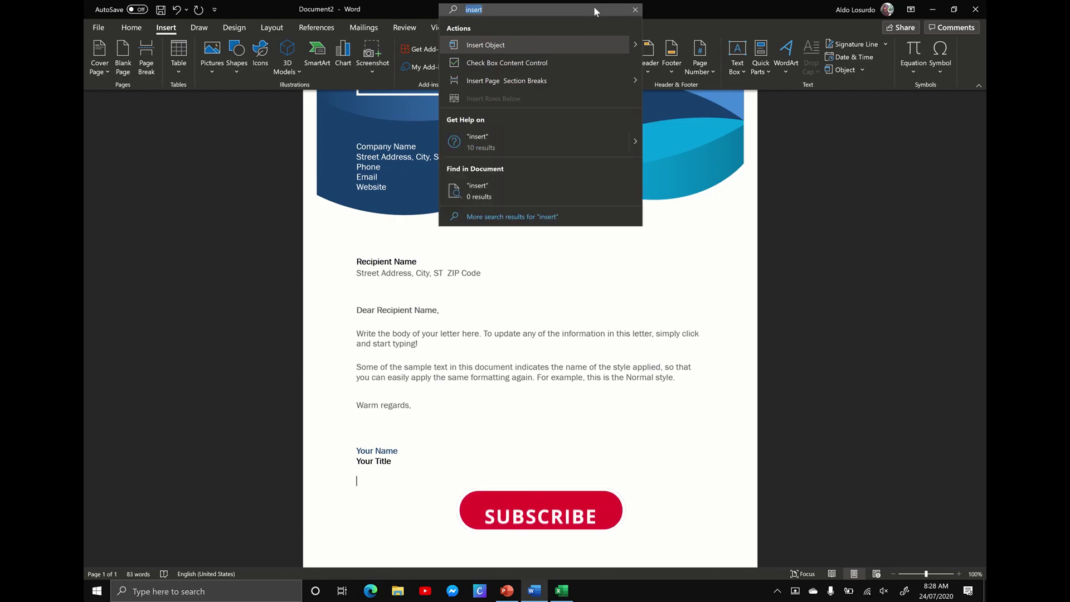
type("pictu")
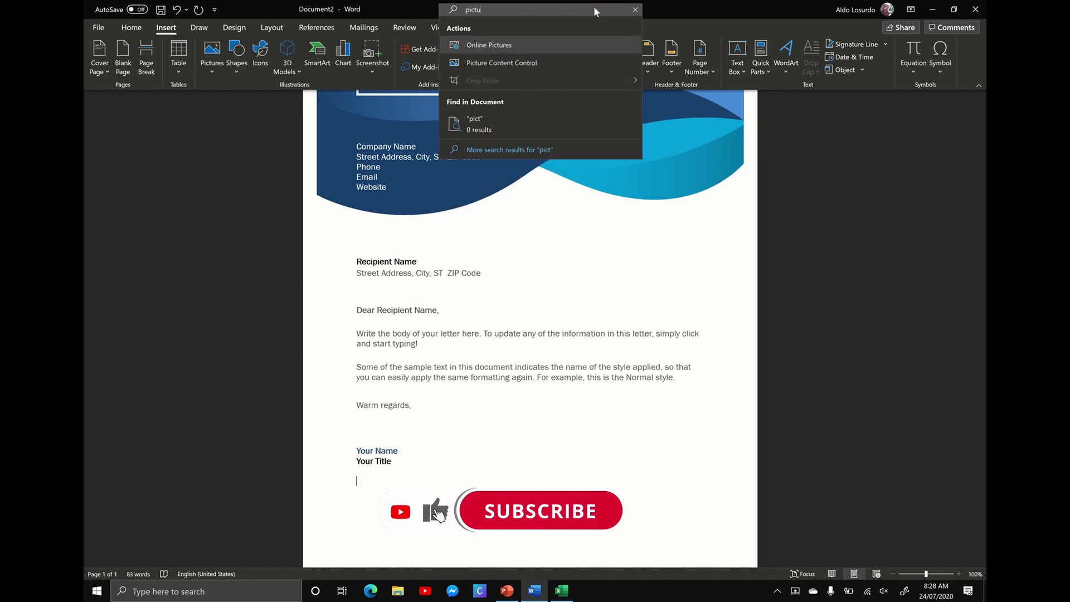
type("re")
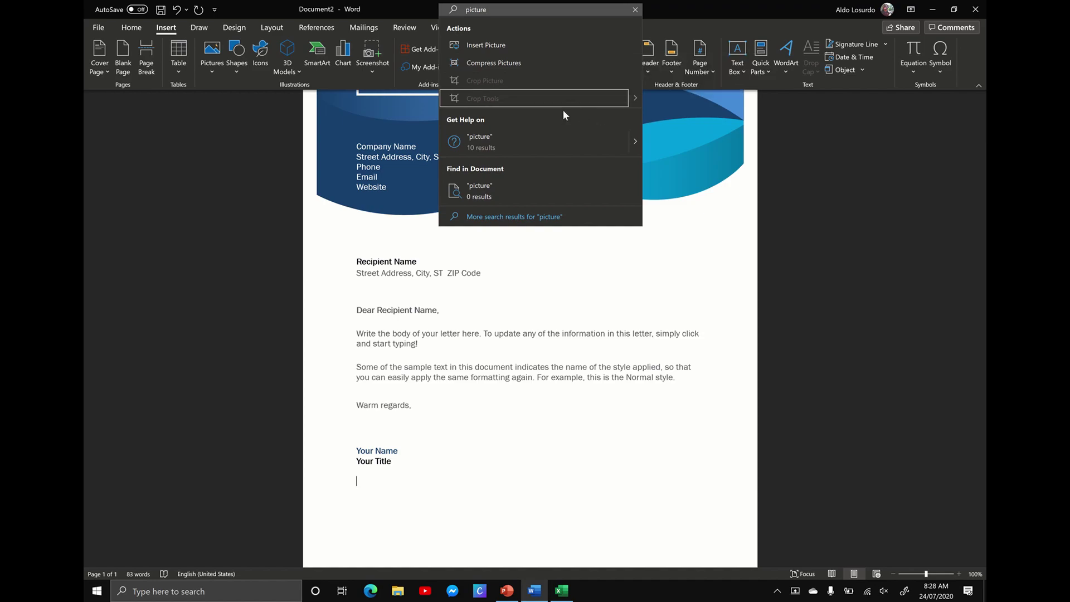
left_click(494, 48)
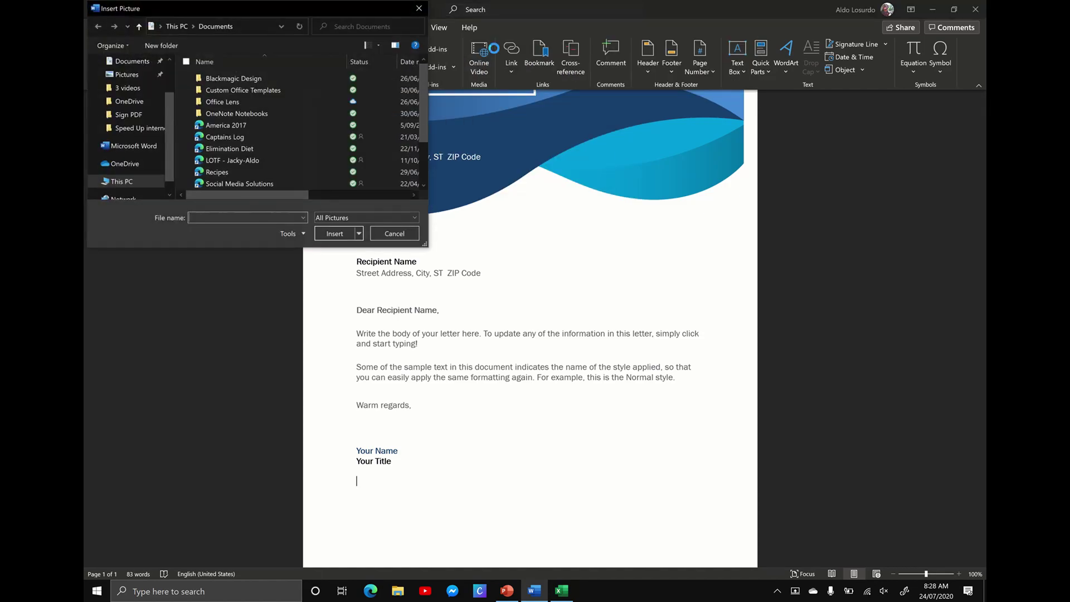
key("Escape")
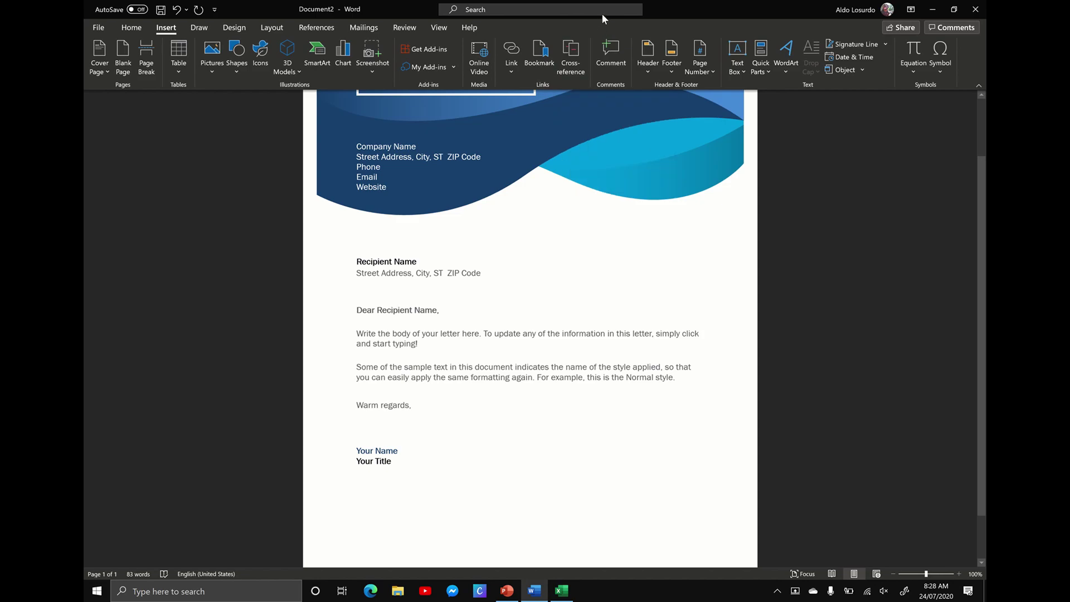
key("alt+Tab")
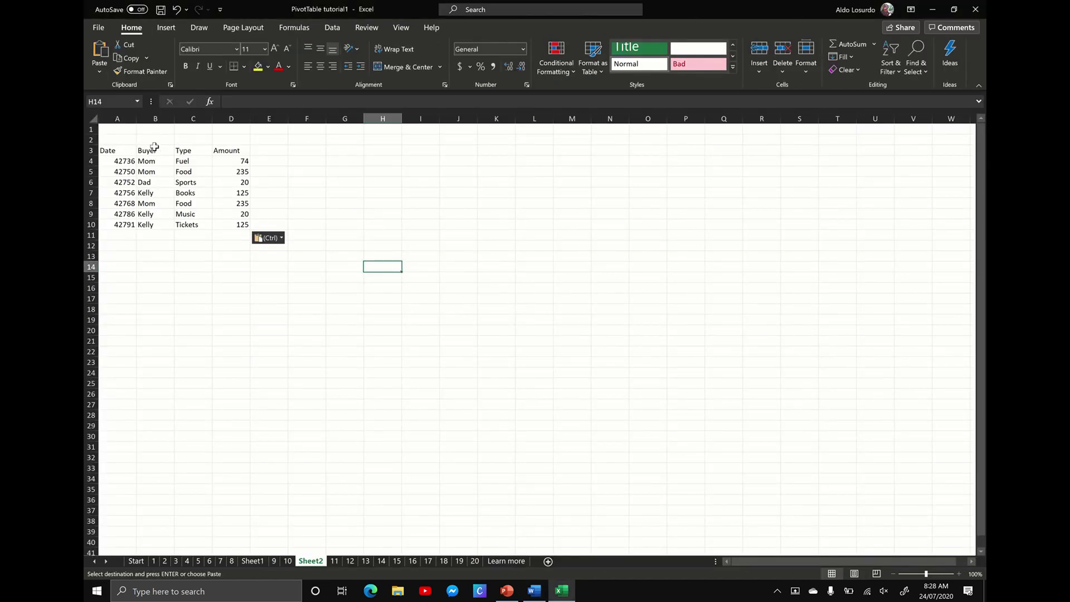
Format the Date, Buyer, Type and Amount range as a light green banded table with headers.
left_click_drag(113, 149, 249, 225)
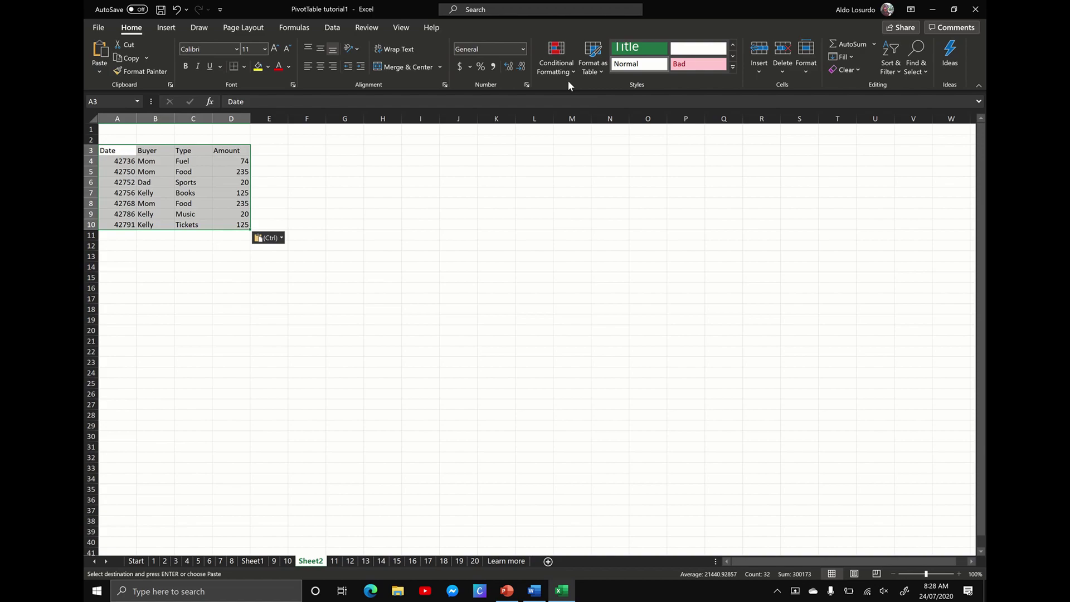
left_click(560, 11)
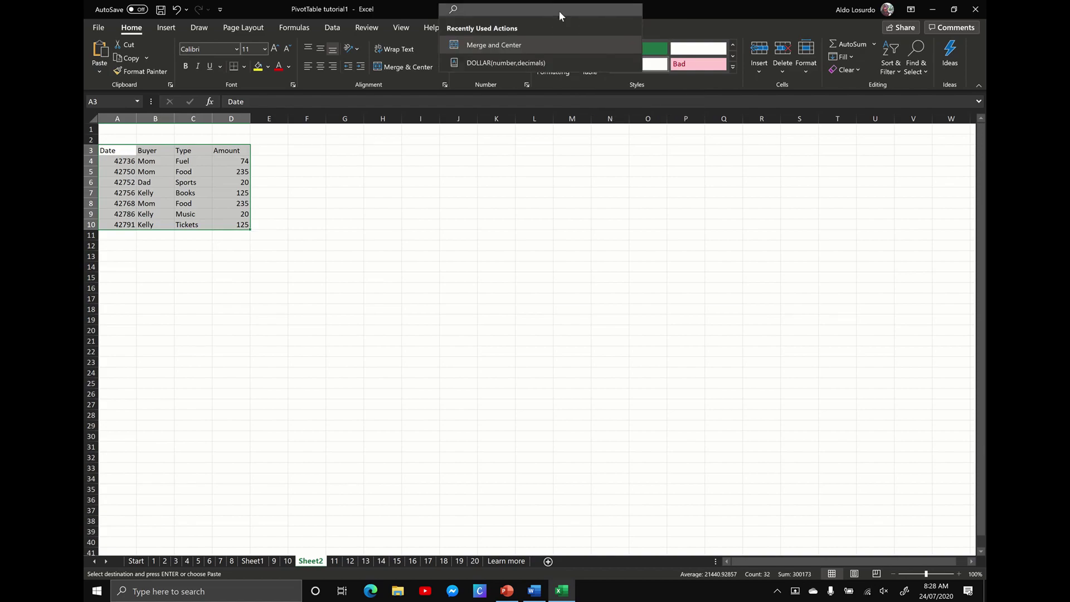
type("tab")
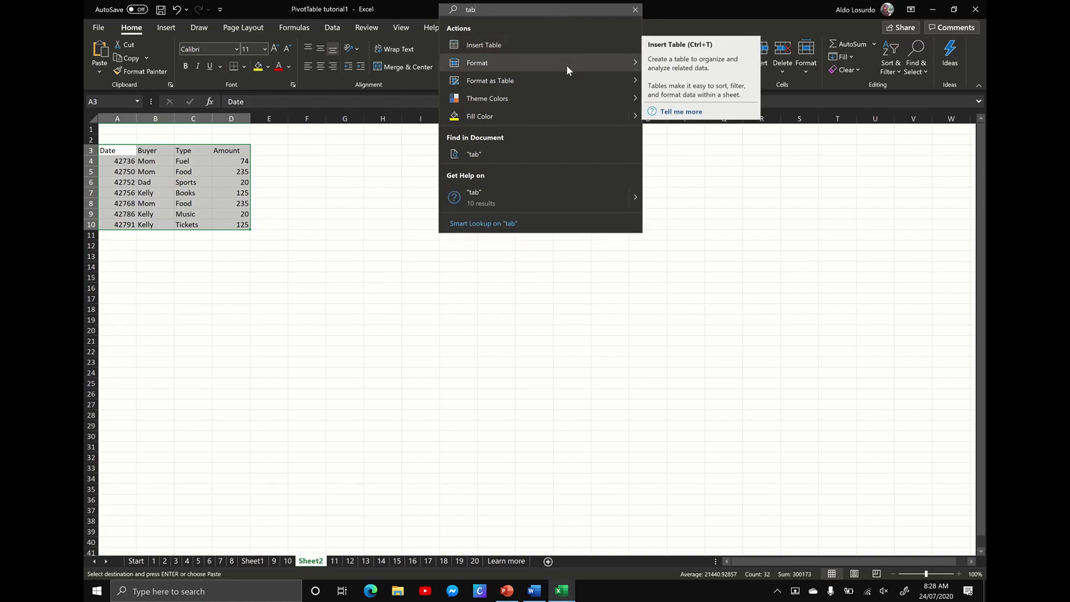
mouse_move(610, 83)
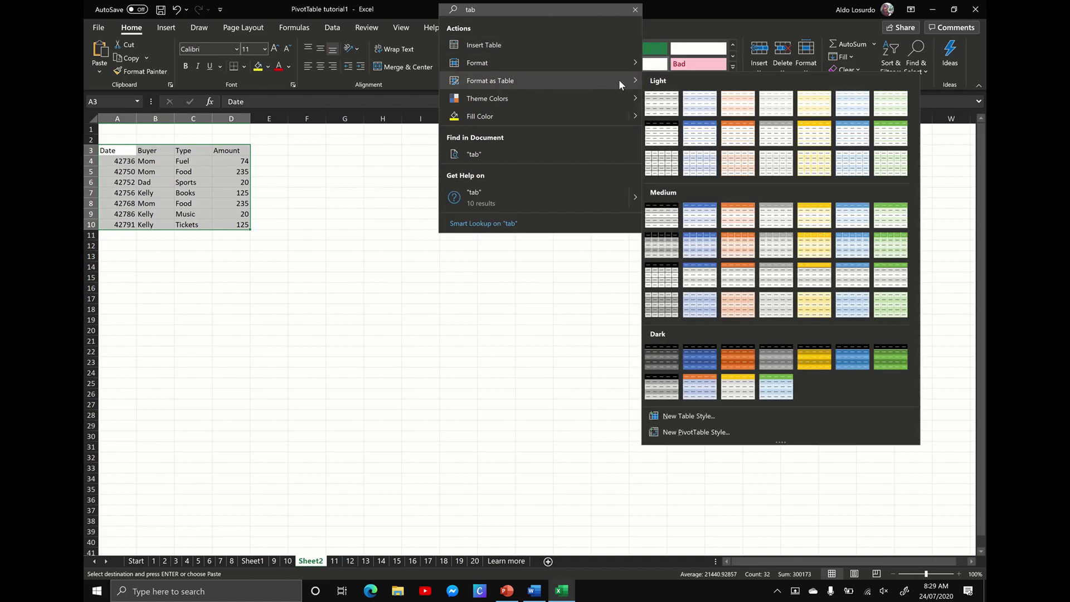
left_click(877, 160)
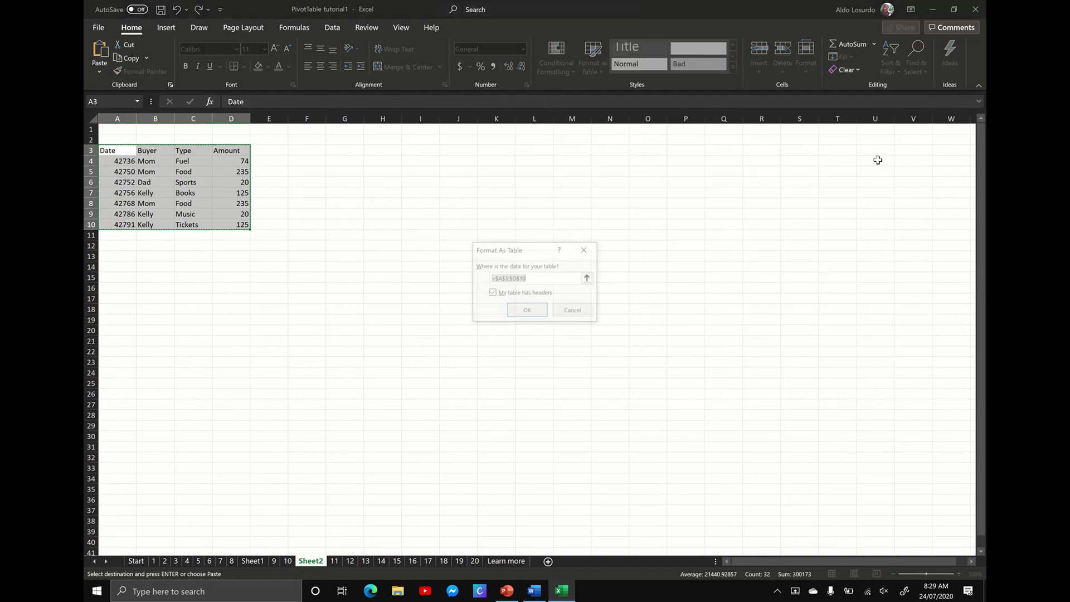
left_click(537, 312)
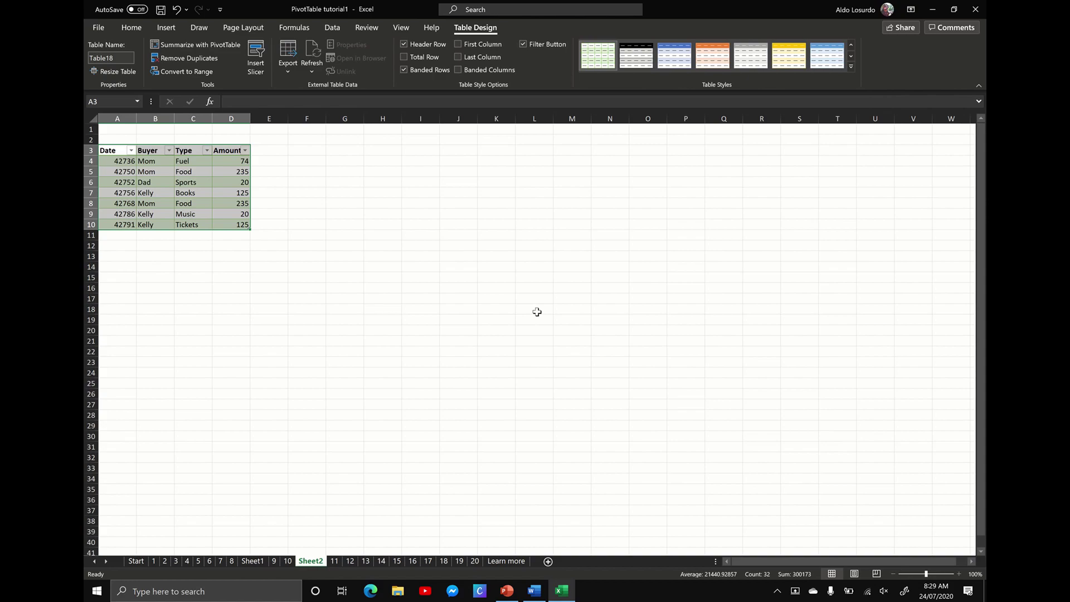
Apply $ accounting number format to the Amount values D4:D10, showing figures like $ 74.00.
left_click(299, 195)
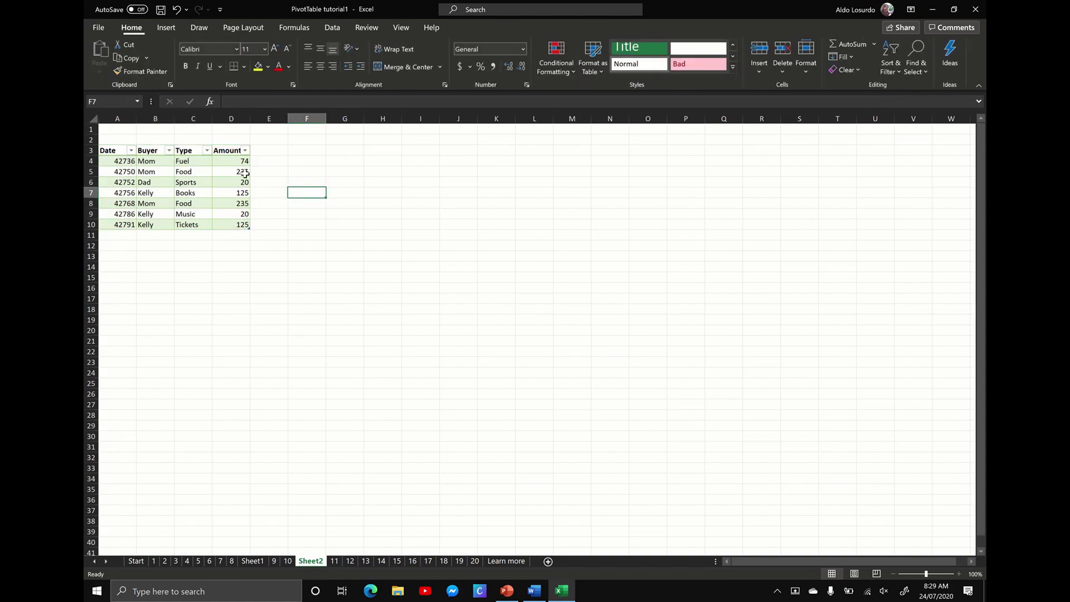
left_click(234, 151)
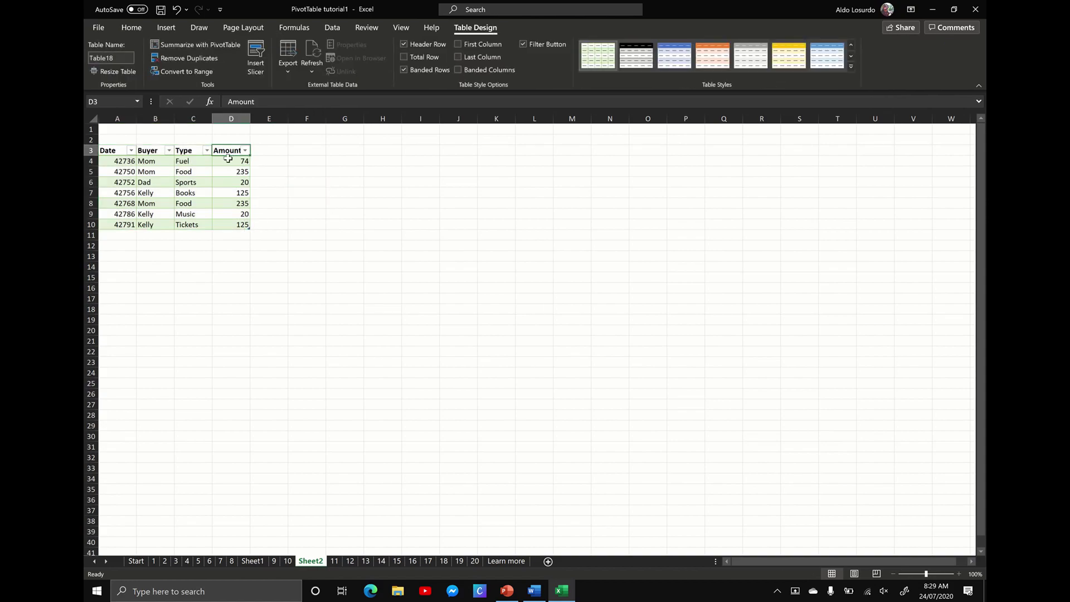
left_click_drag(230, 161, 227, 223)
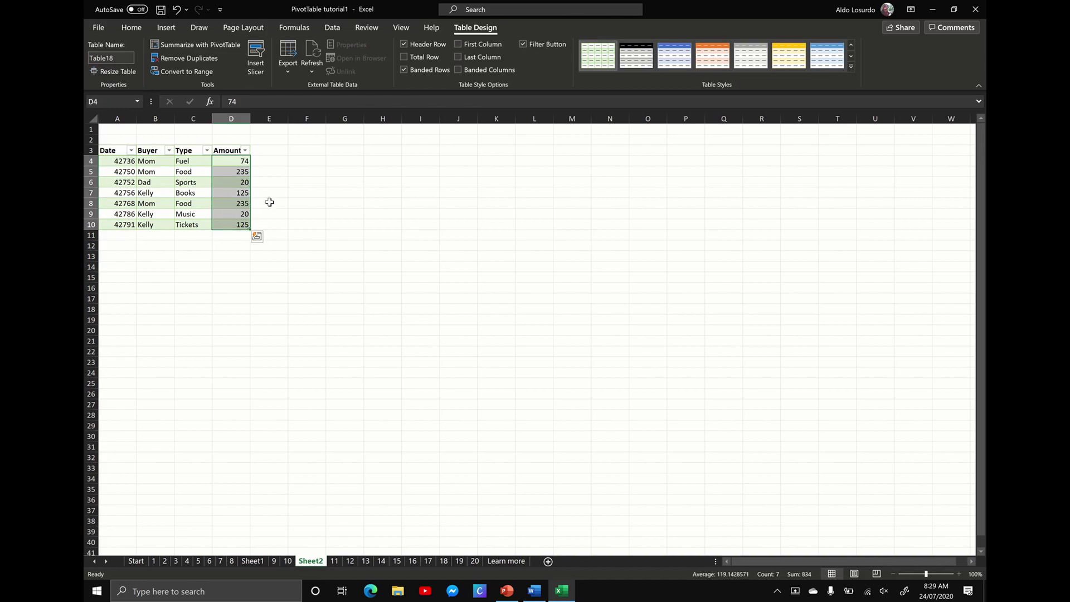
left_click(544, 10)
type("dollar")
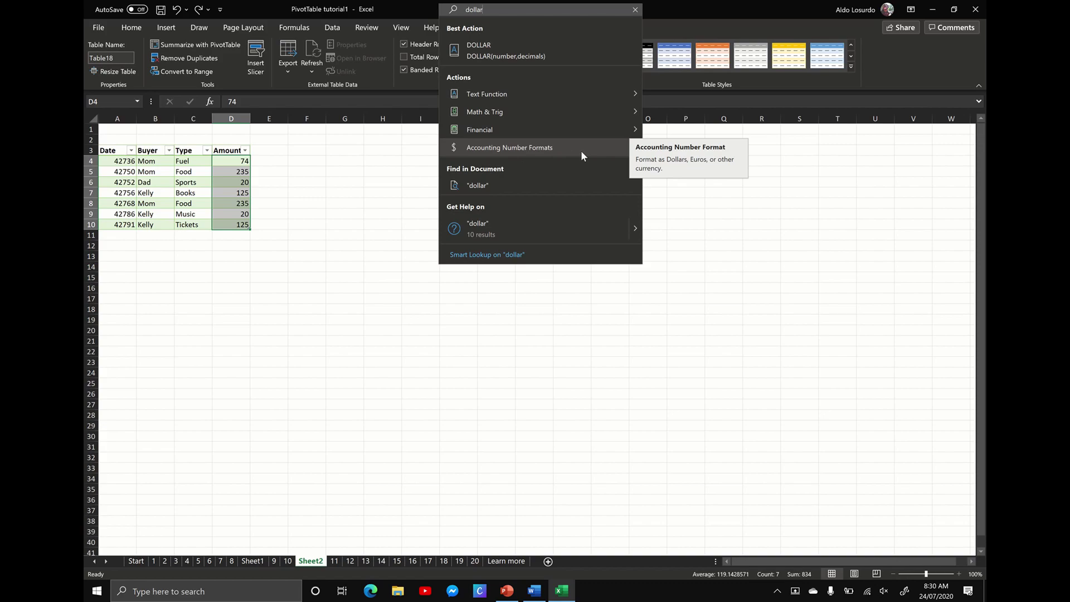
mouse_move(636, 146)
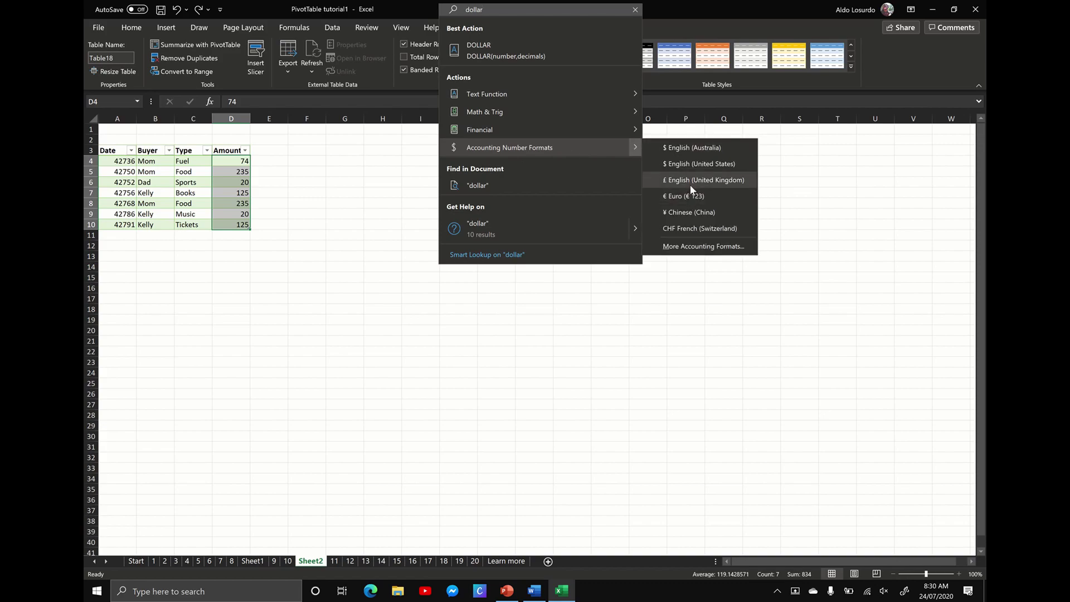
left_click(704, 149)
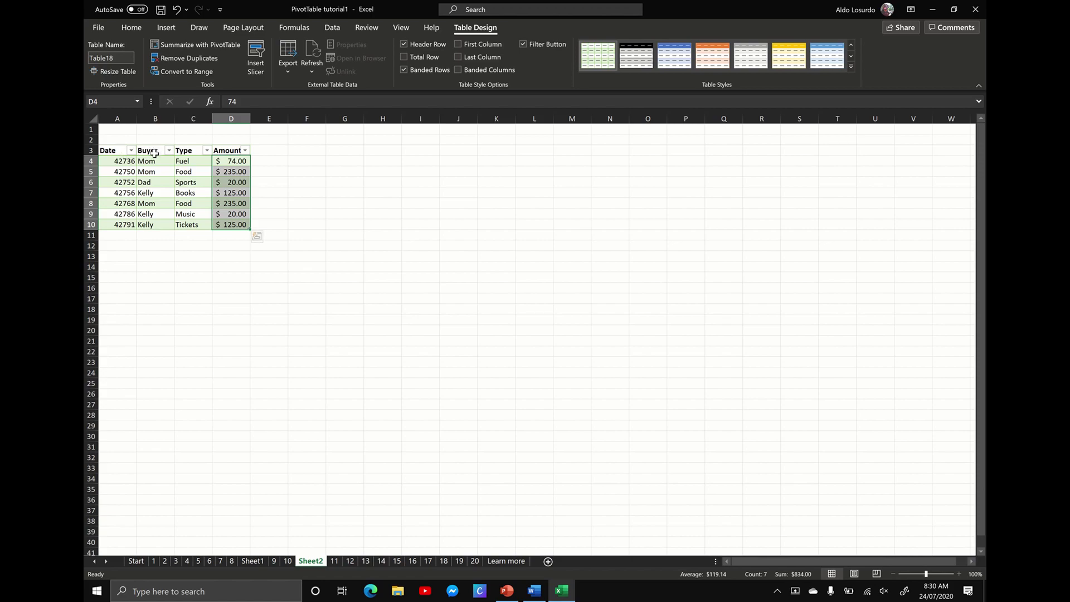
left_click_drag(147, 161, 156, 225)
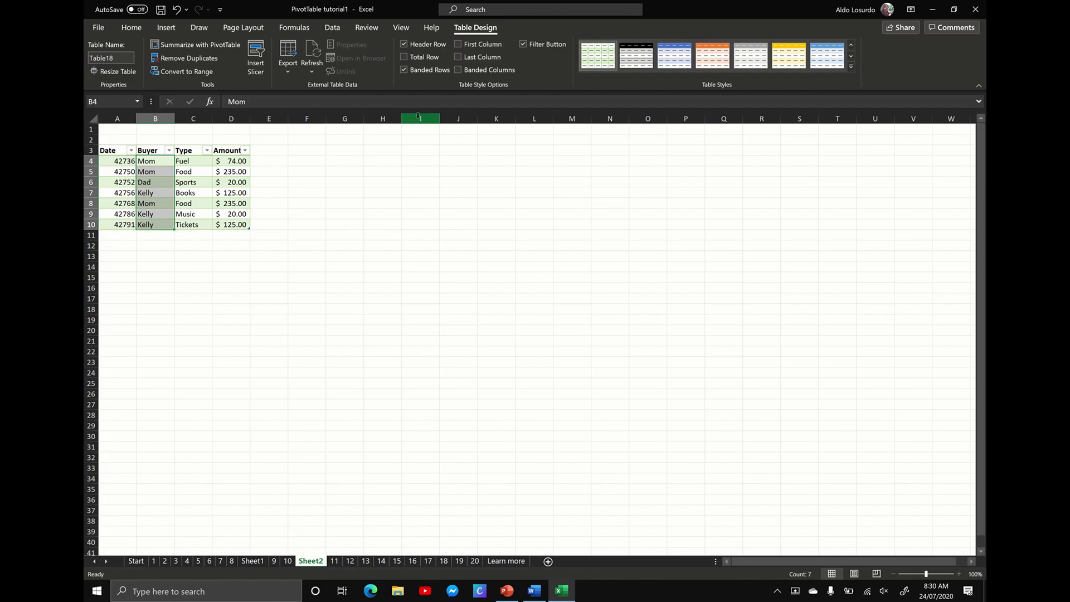
Remove duplicates from Table18 checking only the Buyer column, leaving three rows.
left_click(613, 10)
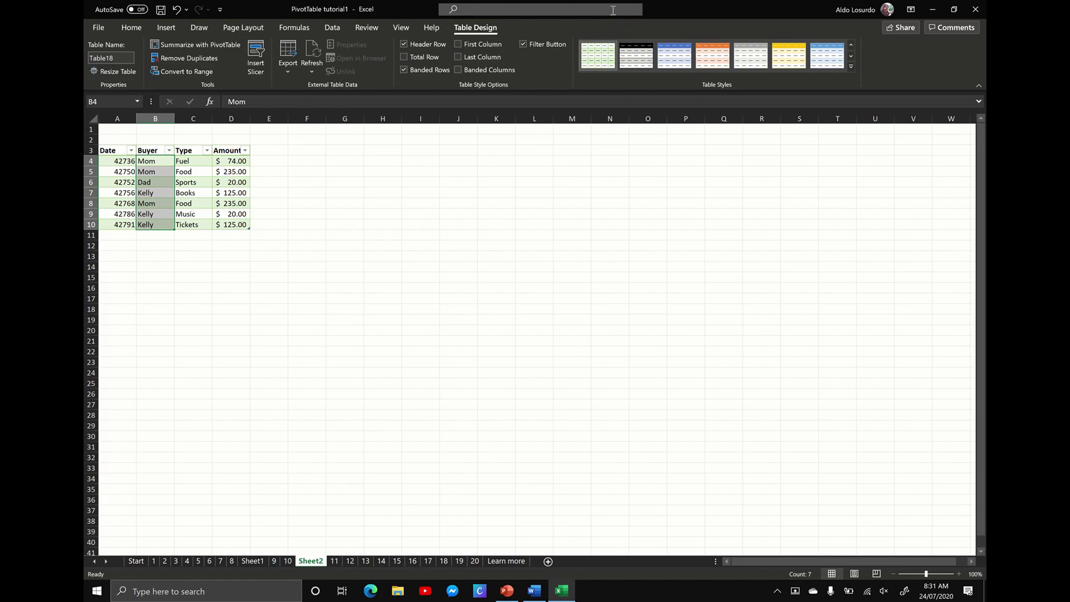
type("remo")
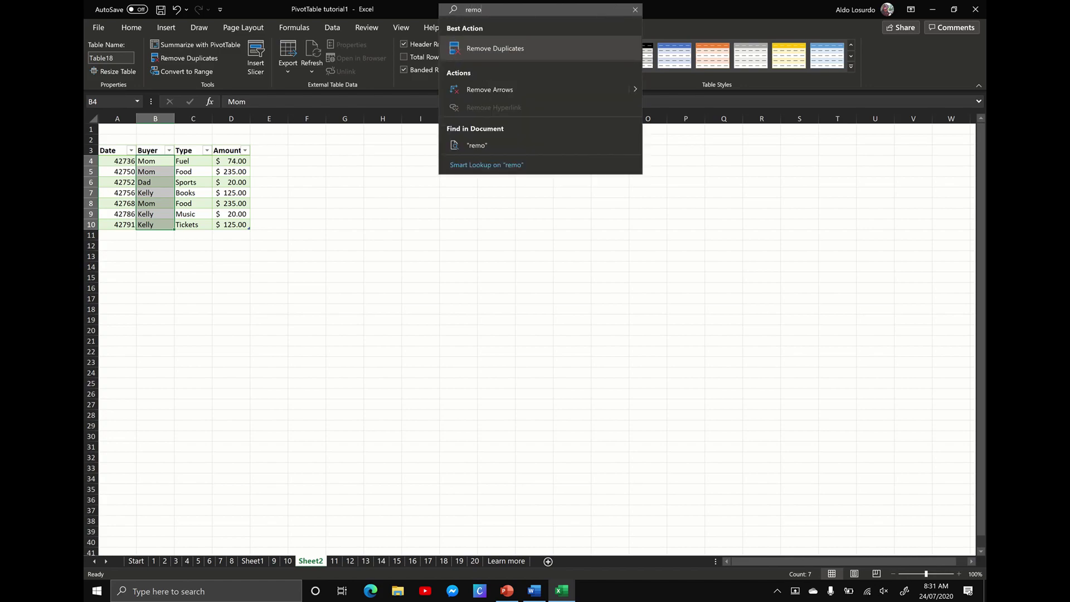
left_click(506, 49)
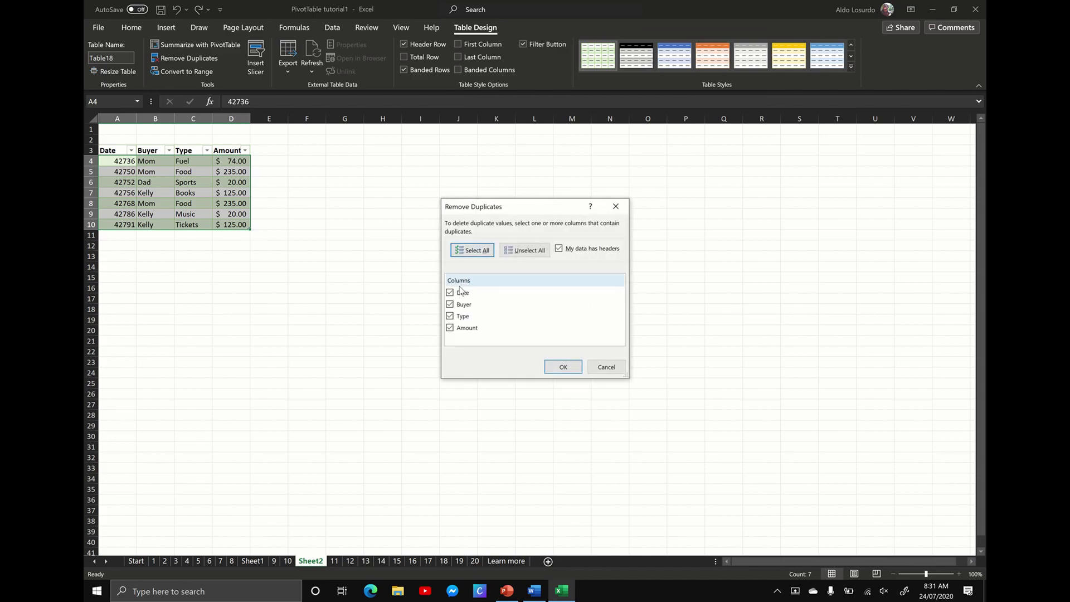
left_click(450, 293)
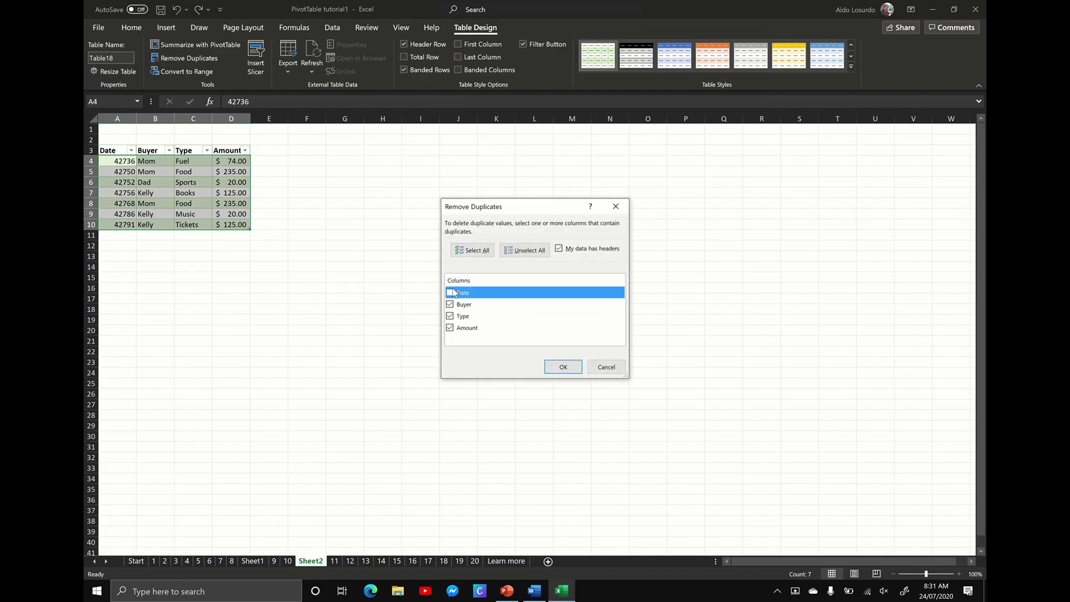
left_click(450, 316)
left_click(449, 328)
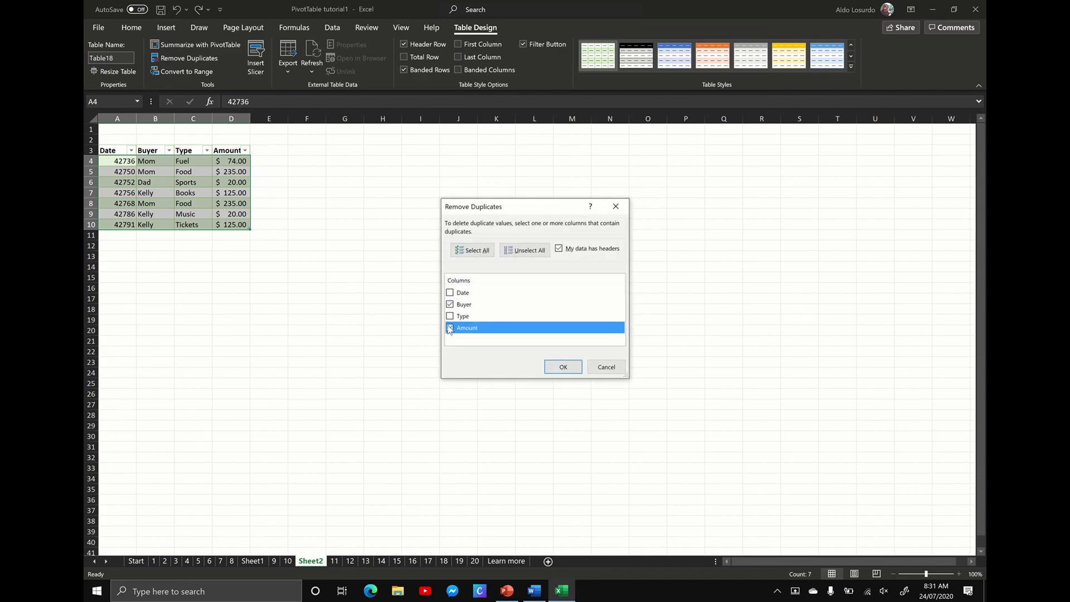
left_click(561, 368)
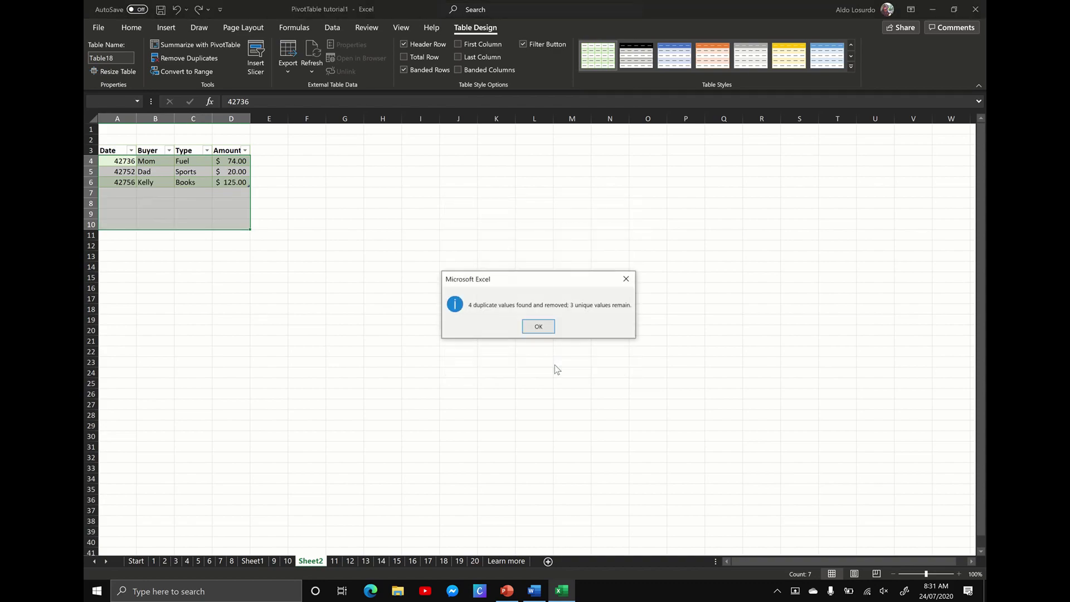
left_click(539, 327)
left_click(540, 320)
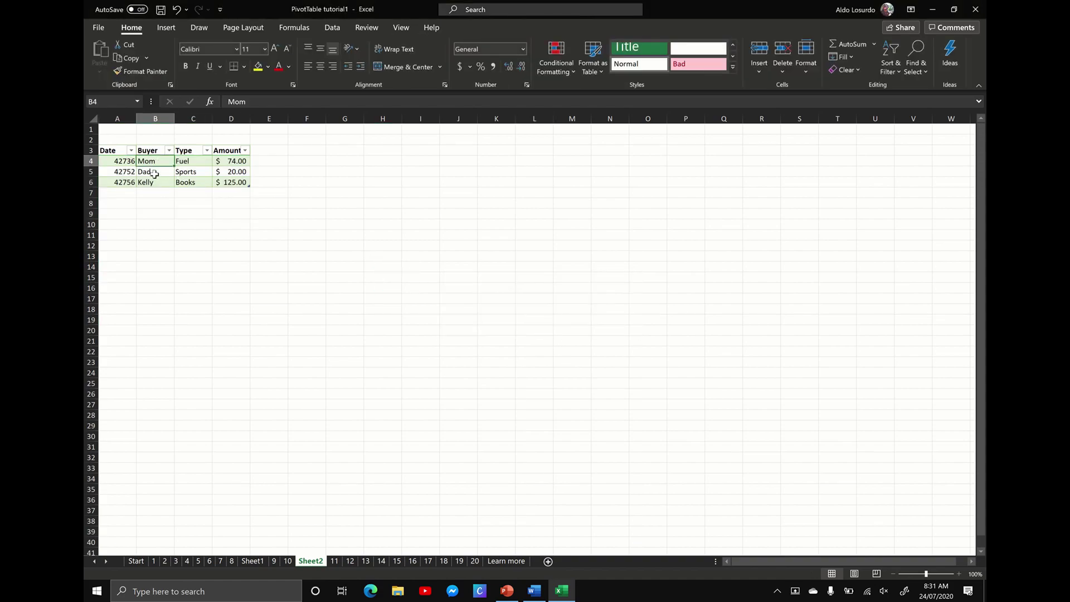